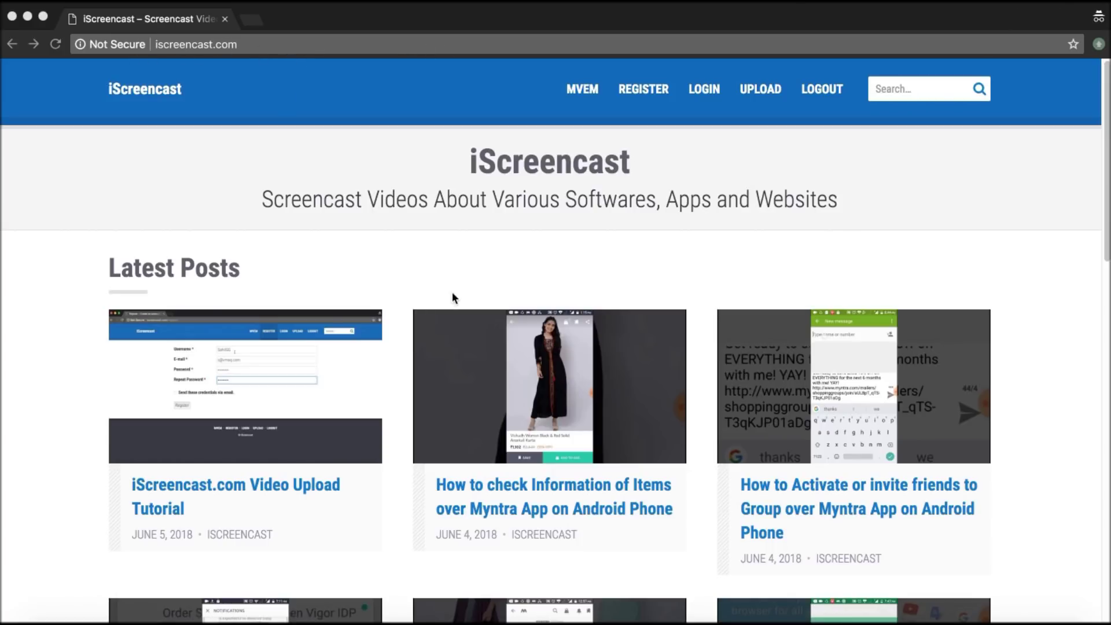
Open the MVEM page and scroll down its FAQ to the 'How do I participate?' section.
scroll(452, 292, down, 10)
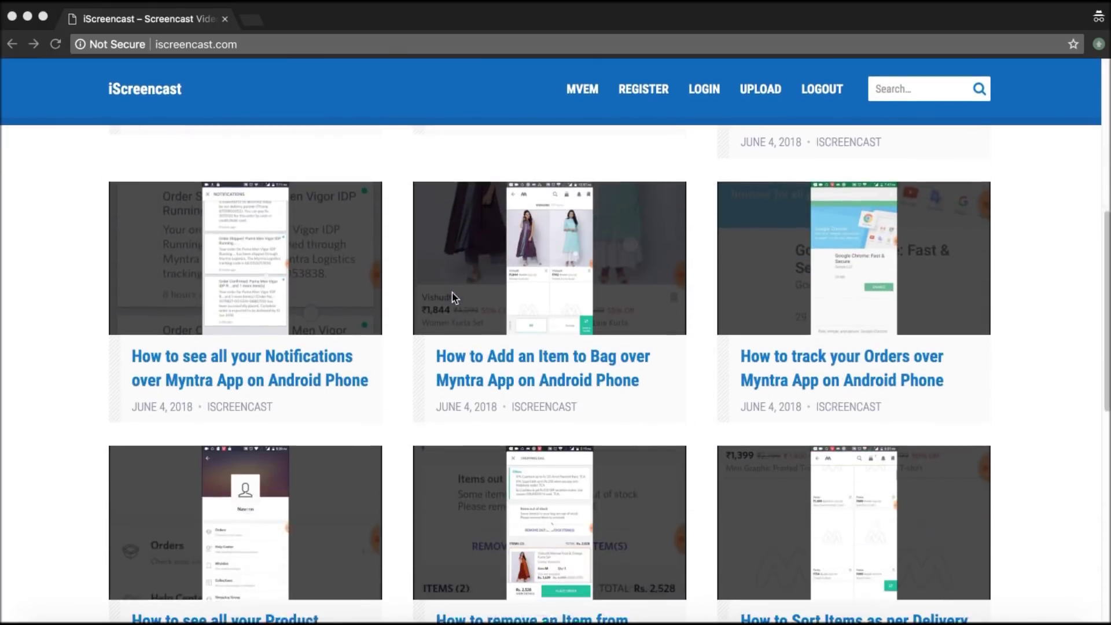
scroll(453, 297, down, 5)
scroll(453, 296, up, 14)
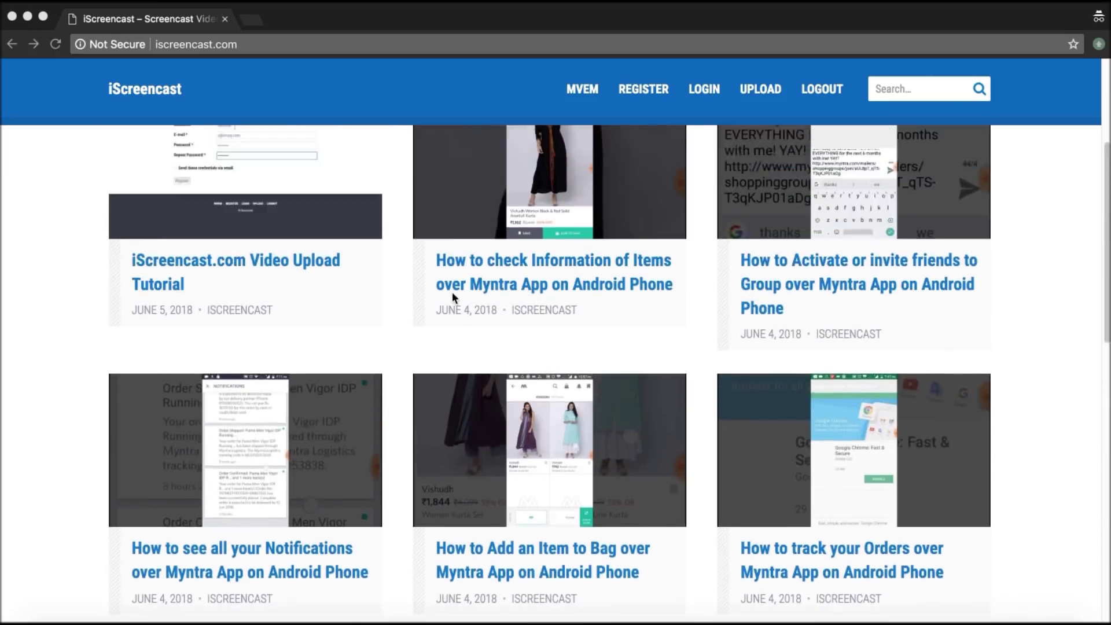
scroll(452, 293, up, 1)
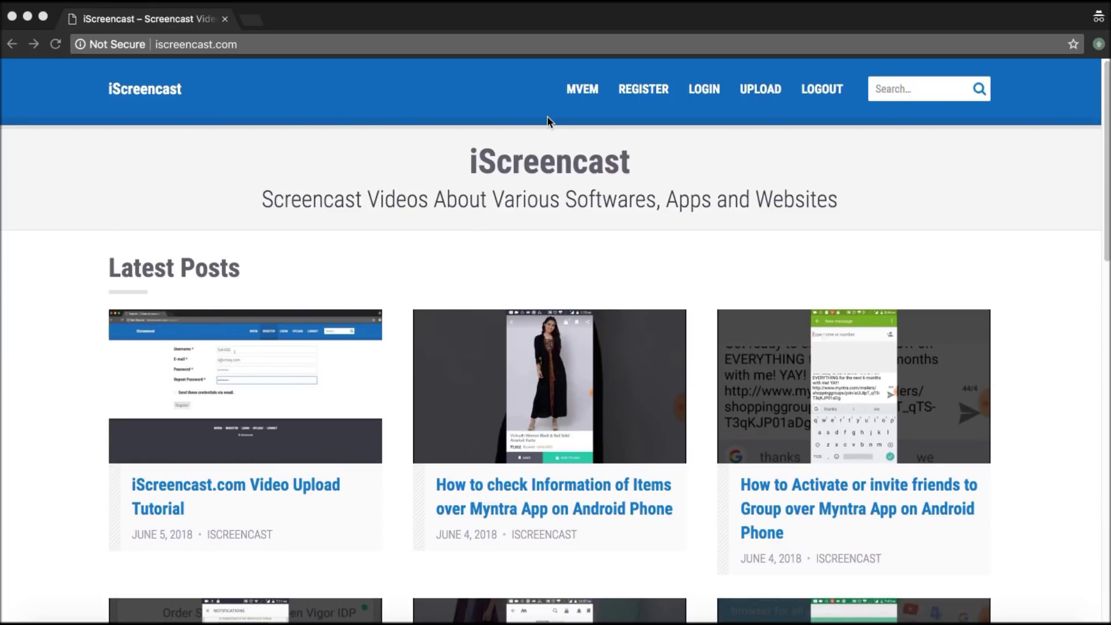
click(573, 96)
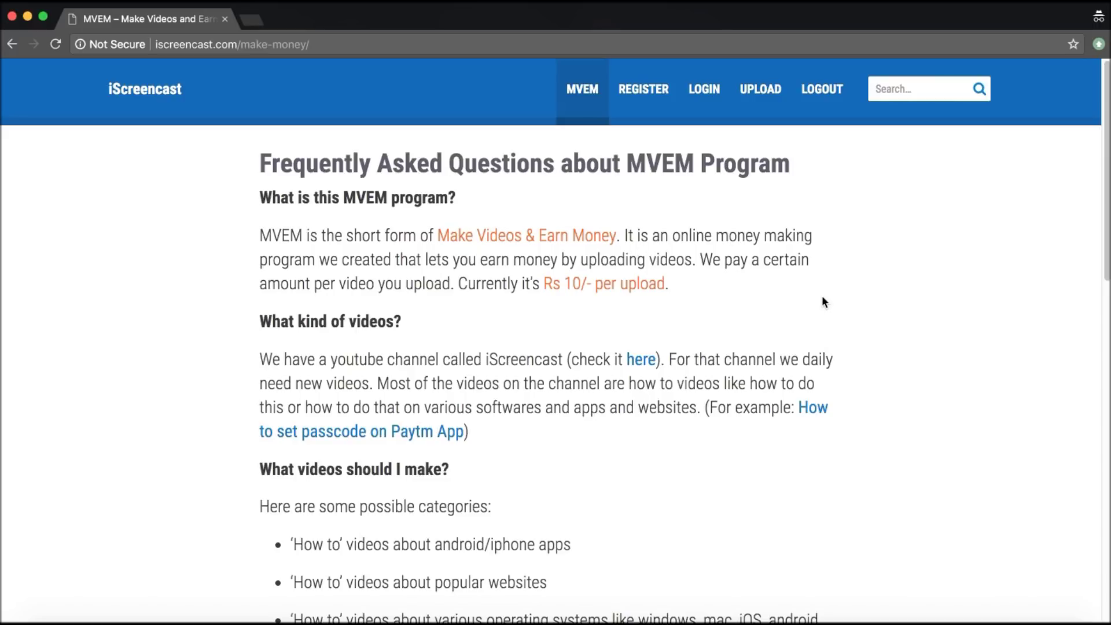
scroll(825, 301, down, 3)
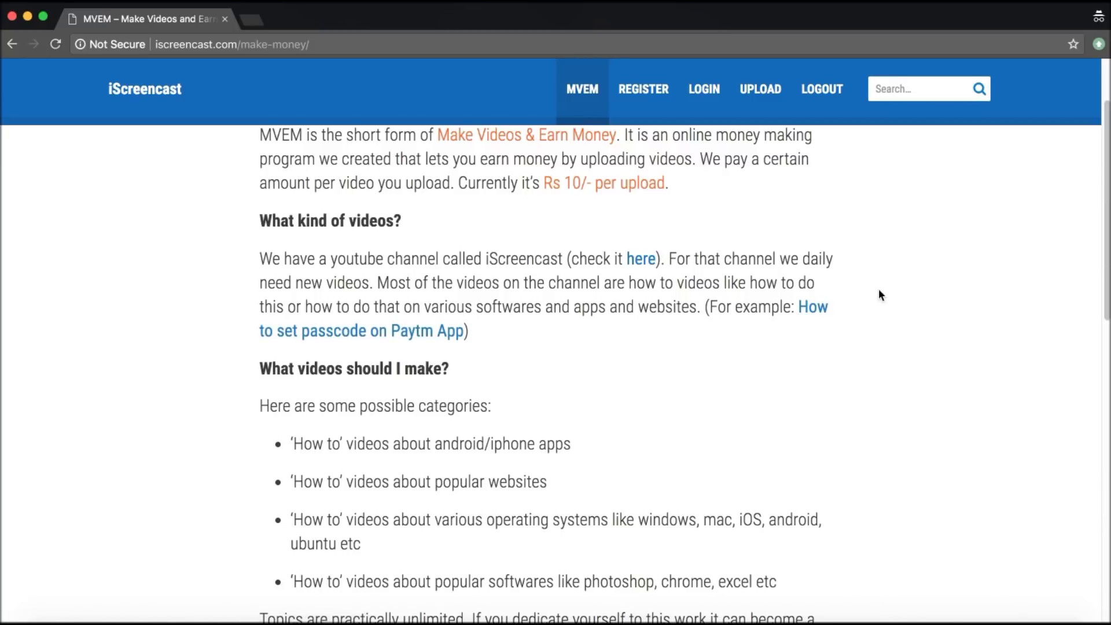
scroll(879, 292, down, 1)
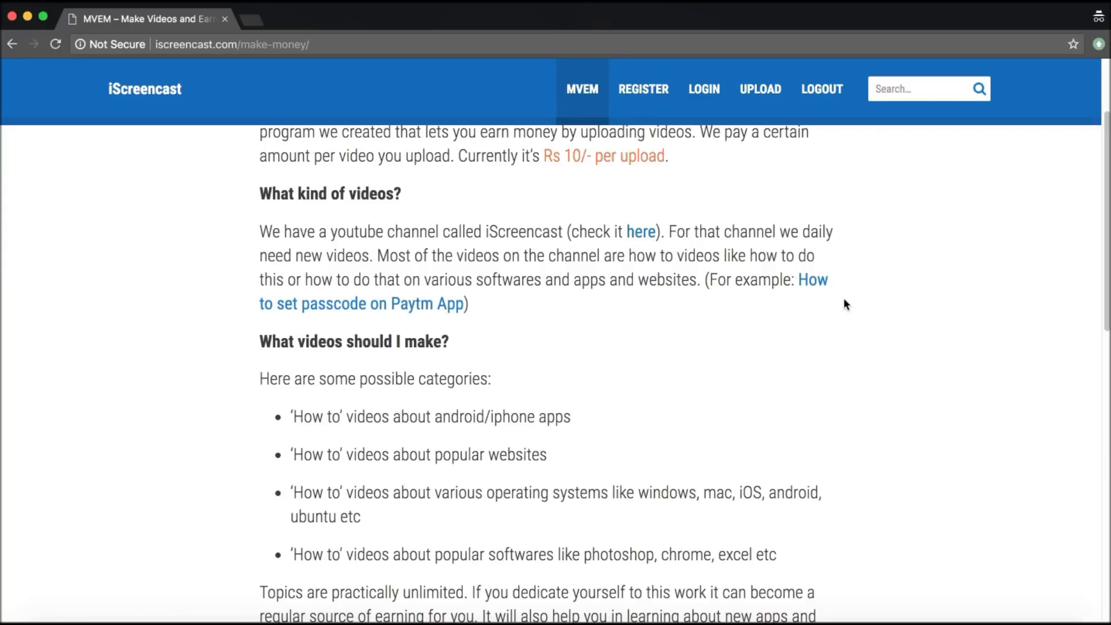
scroll(843, 301, down, 5)
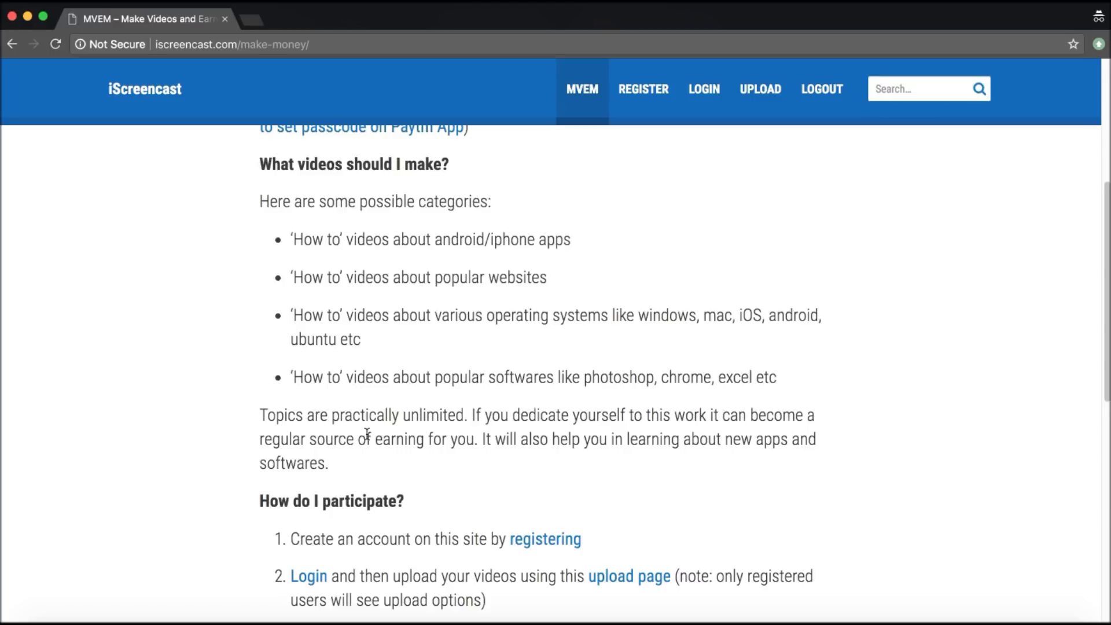
scroll(367, 434, down, 5)
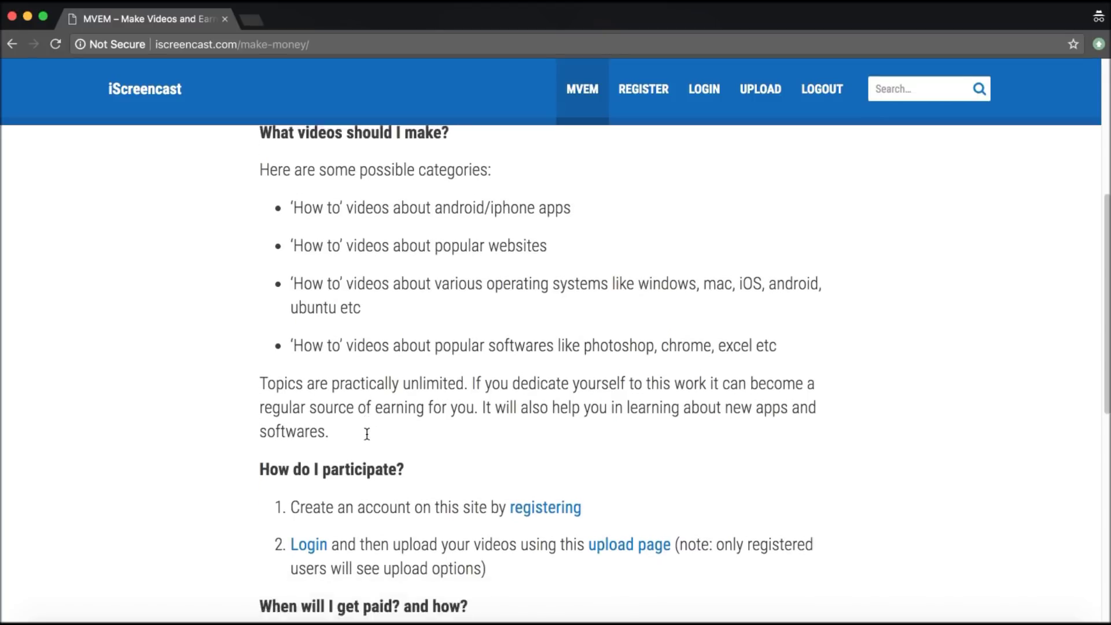
scroll(367, 434, down, 1)
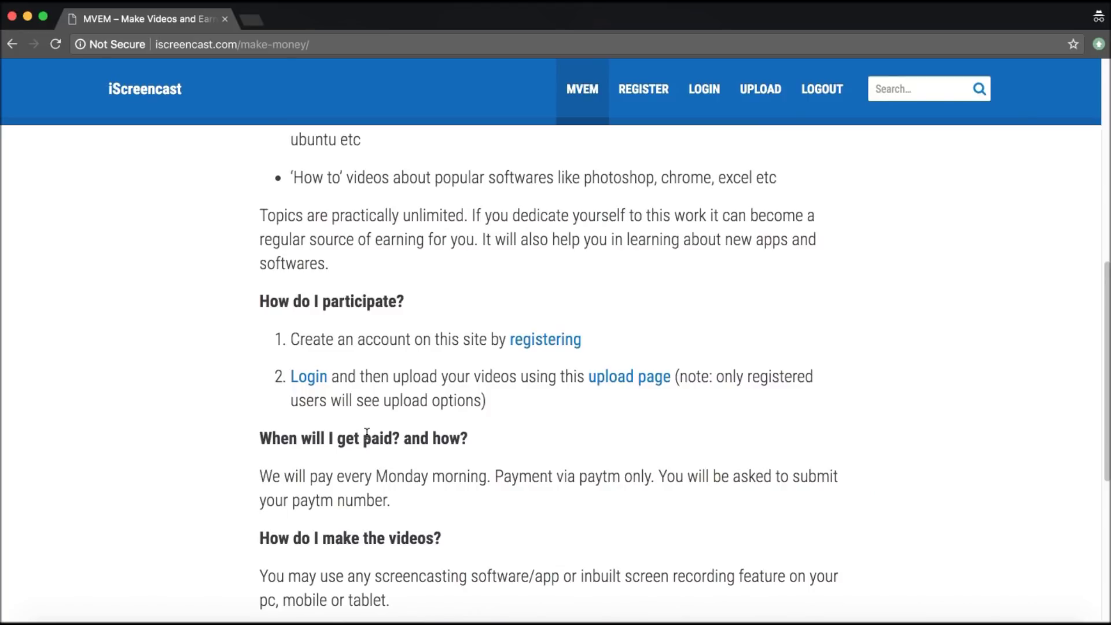
scroll(367, 434, down, 3)
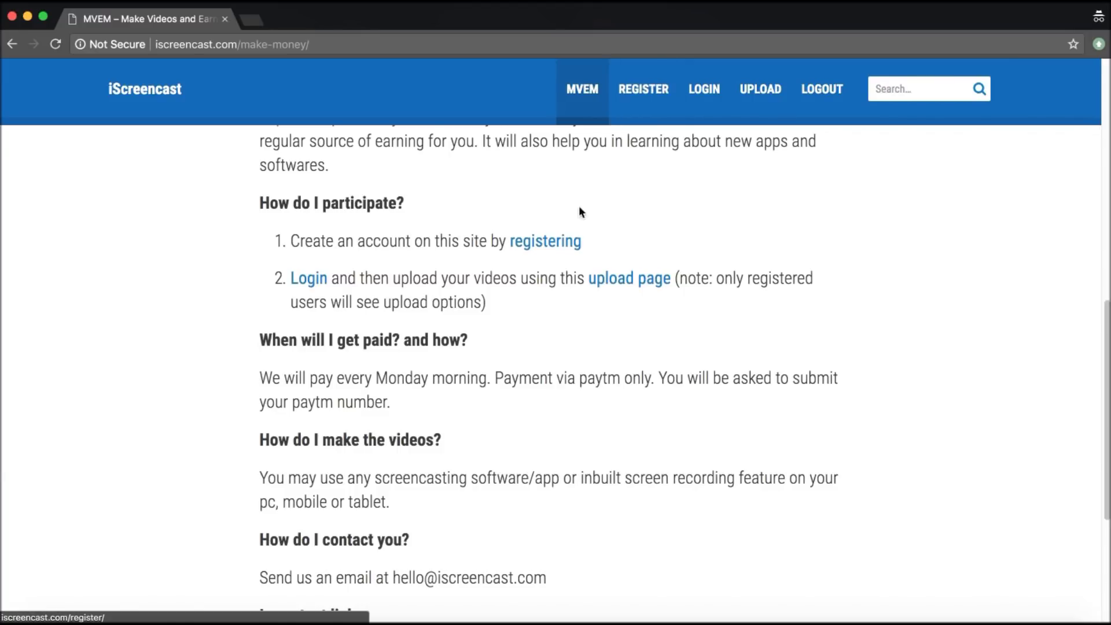
Fill in username, e-mail and the password twice, tick 'Send these credentials via email', and register.
click(549, 245)
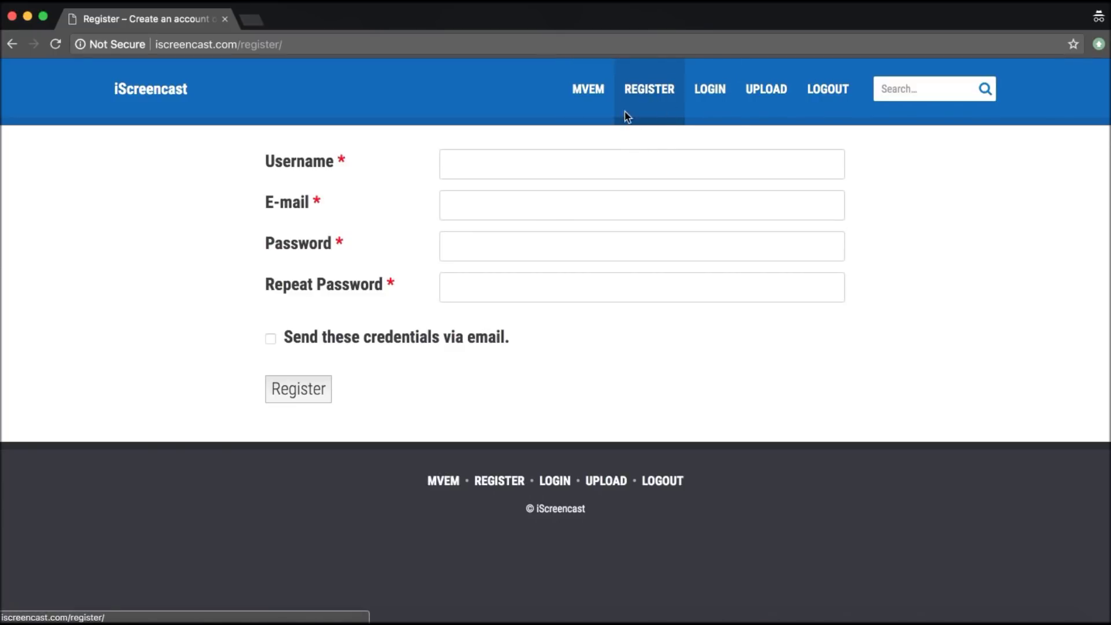
click(588, 162)
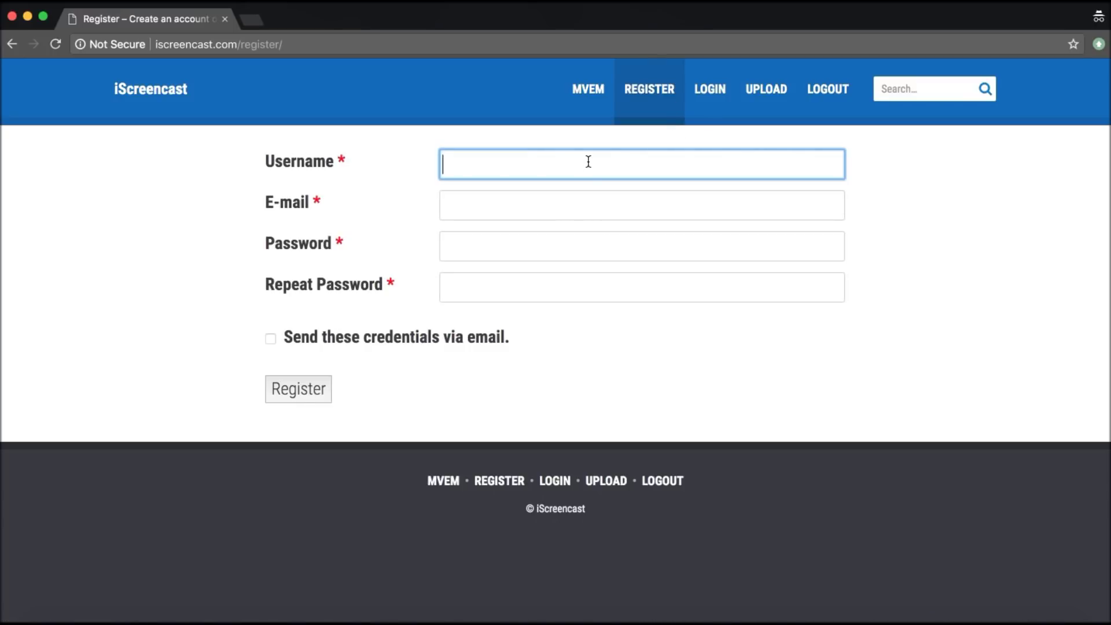
text(aleena)
click(506, 208)
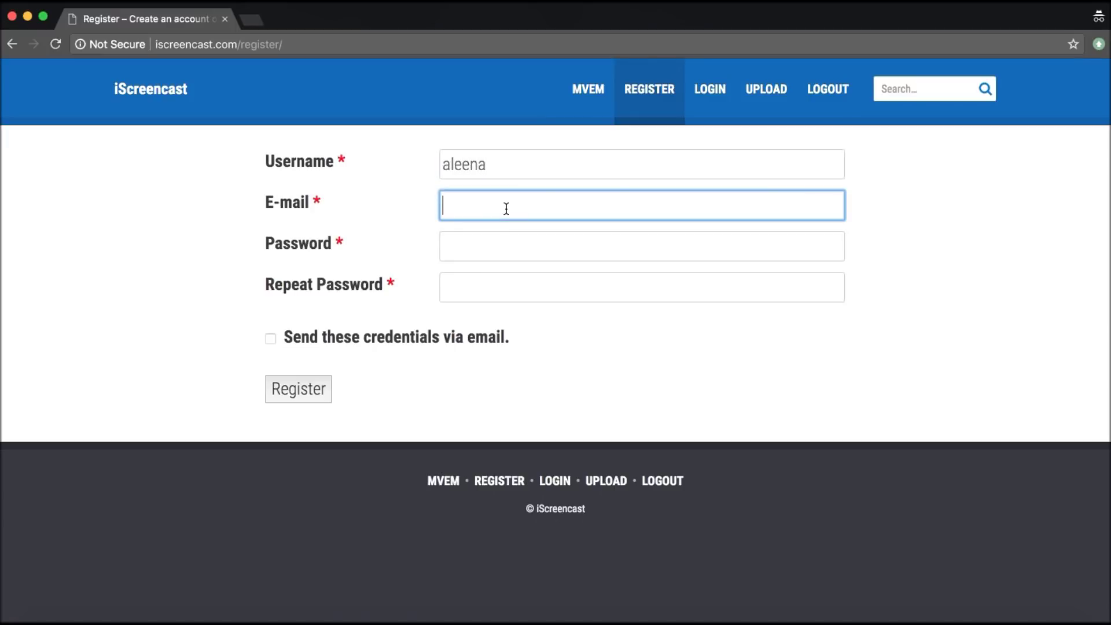
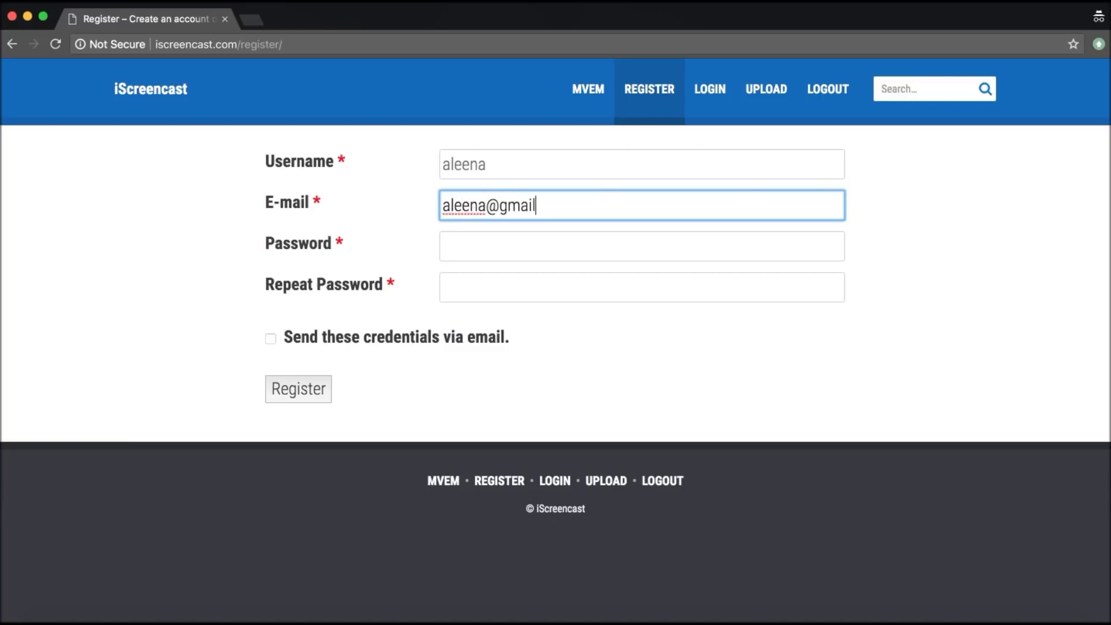
click(499, 250)
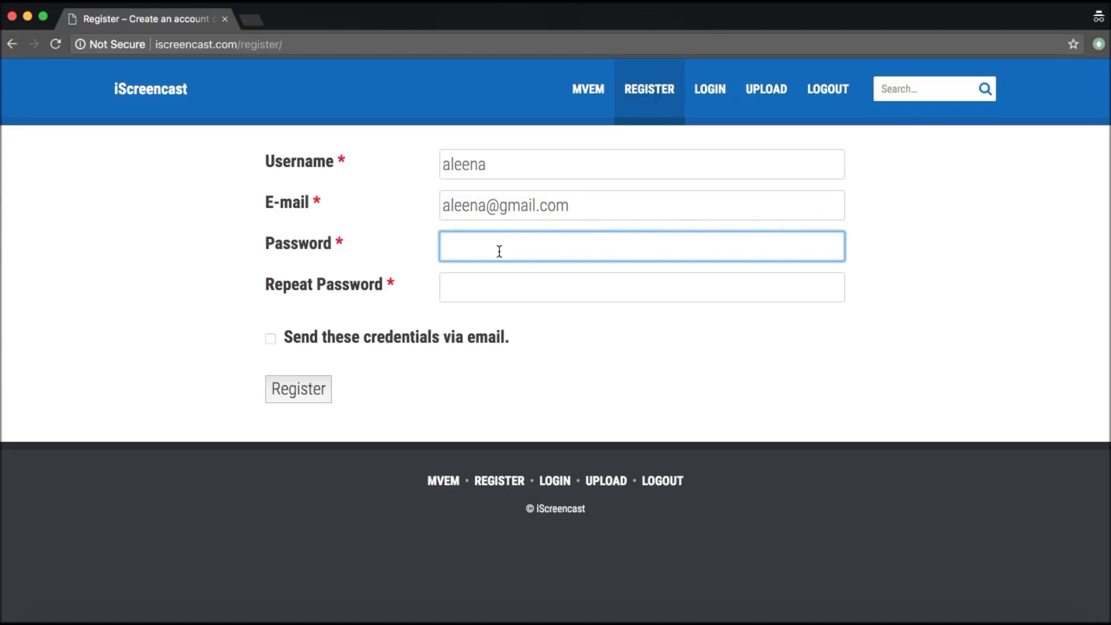
text(123456)
click(513, 288)
text(123456)
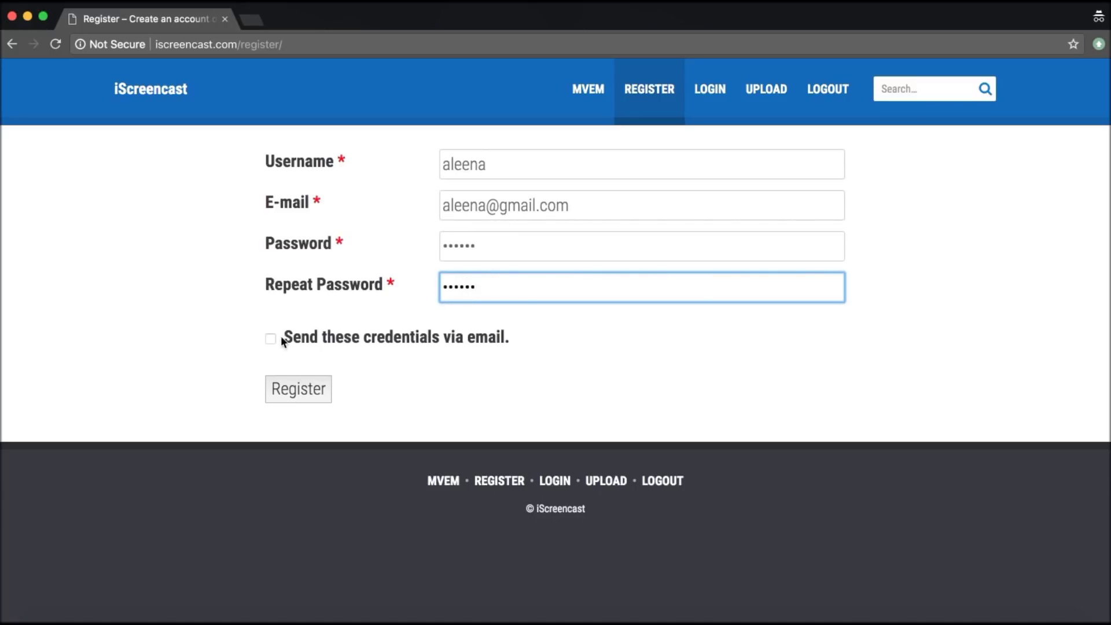
click(269, 342)
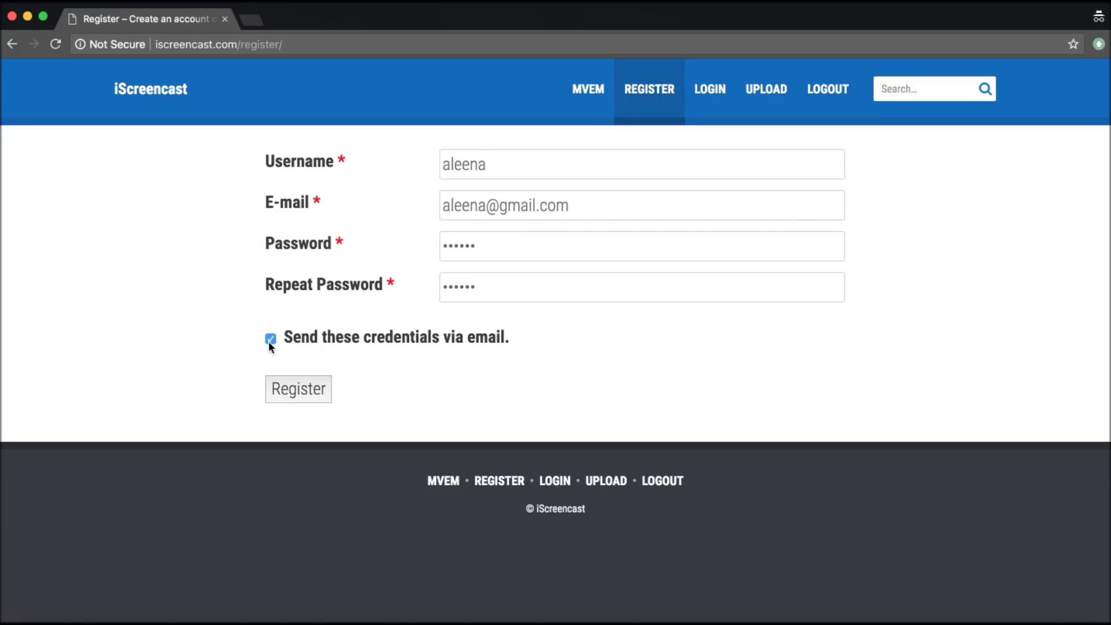
click(293, 391)
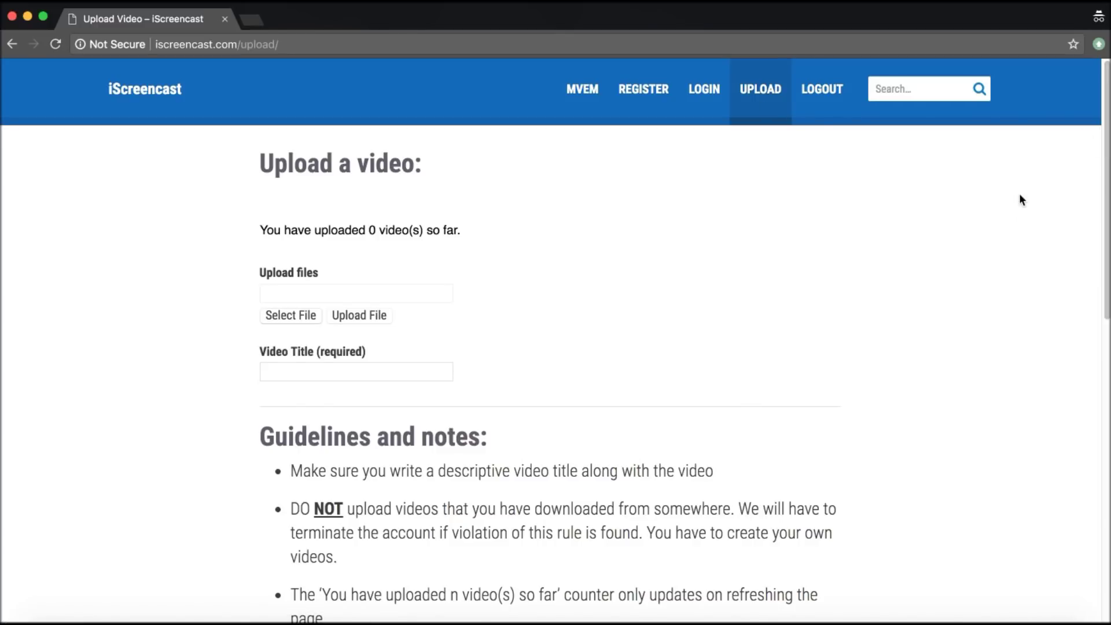
Scroll through the Upload page's guidelines and tutorial video, then return to the top.
scroll(1019, 193, down, 2)
scroll(1021, 200, up, 1)
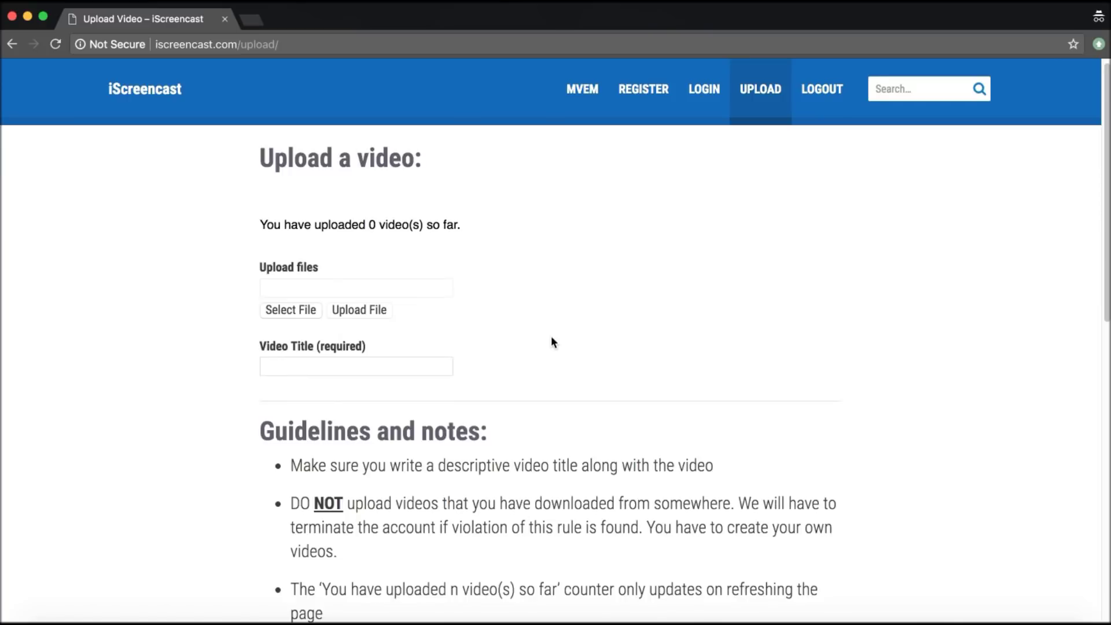
scroll(552, 341, down, 5)
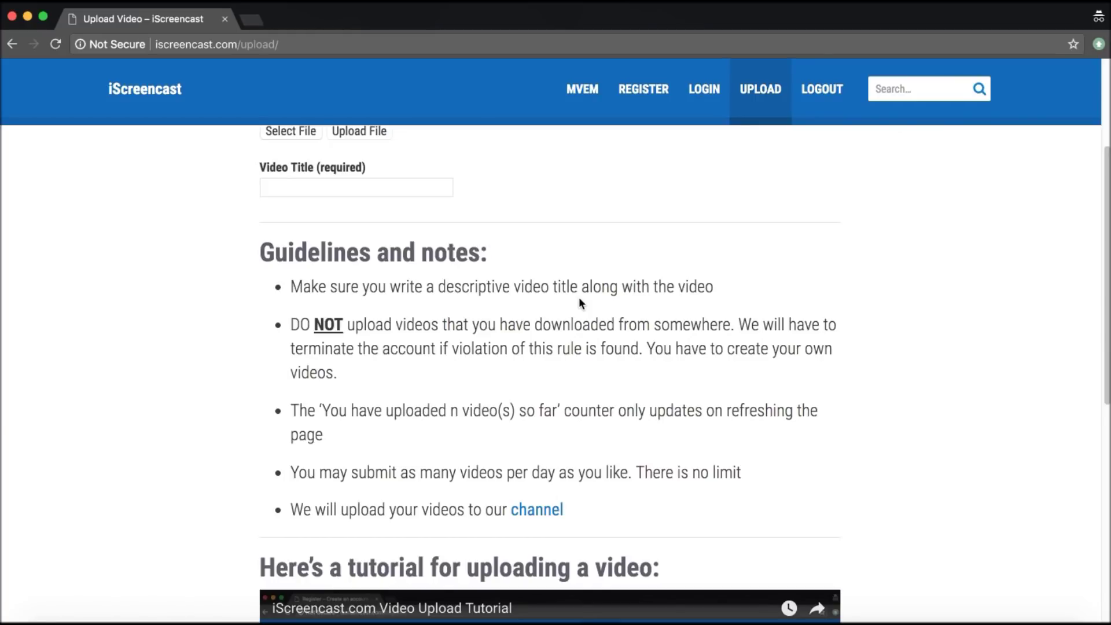
scroll(579, 301, down, 5)
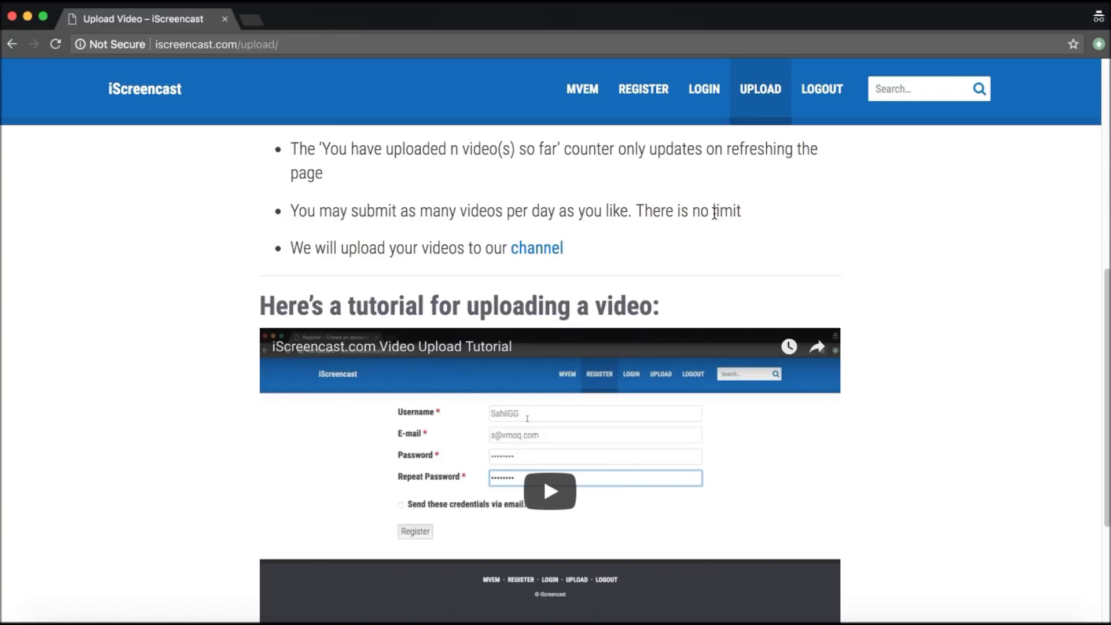
scroll(714, 212, down, 2)
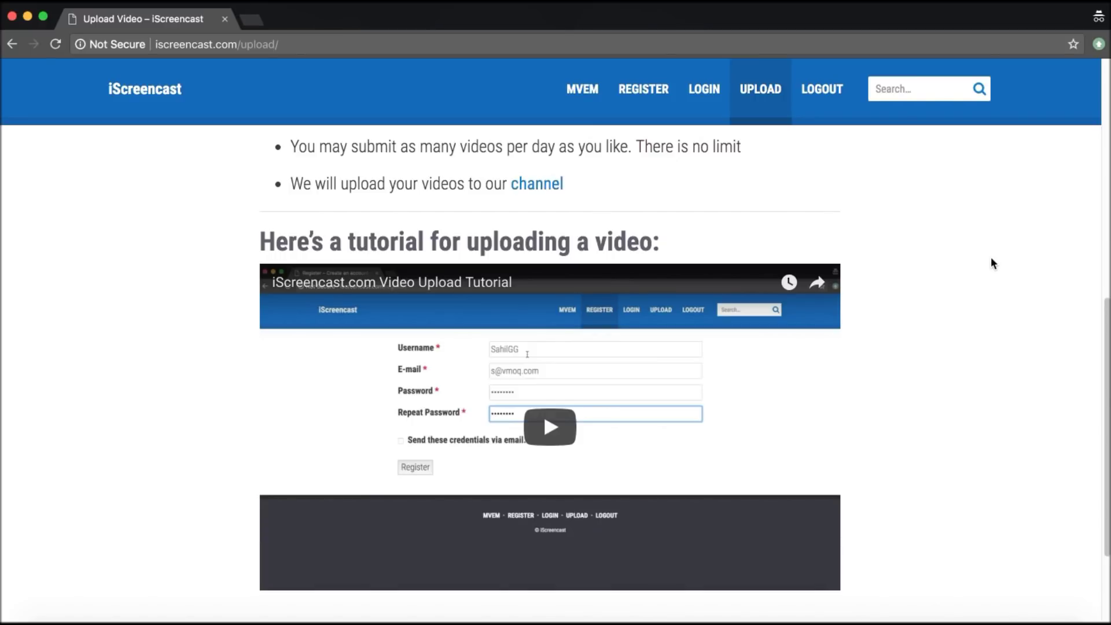
scroll(991, 259, up, 10)
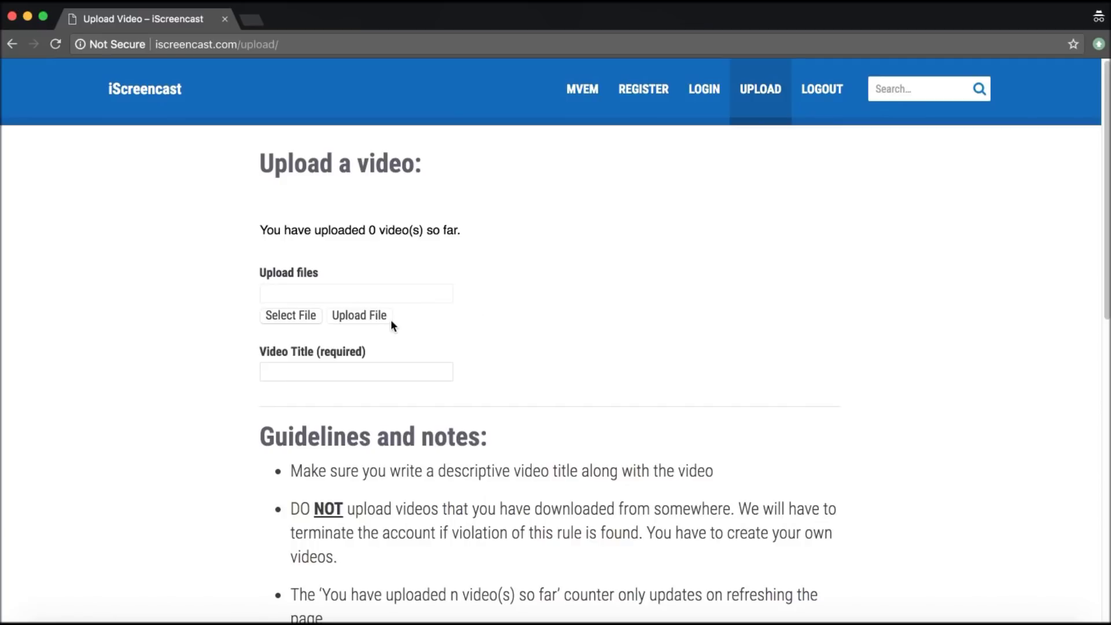
Choose the Story Notification settings .mp4 from the newvideos folder as the upload file.
click(273, 317)
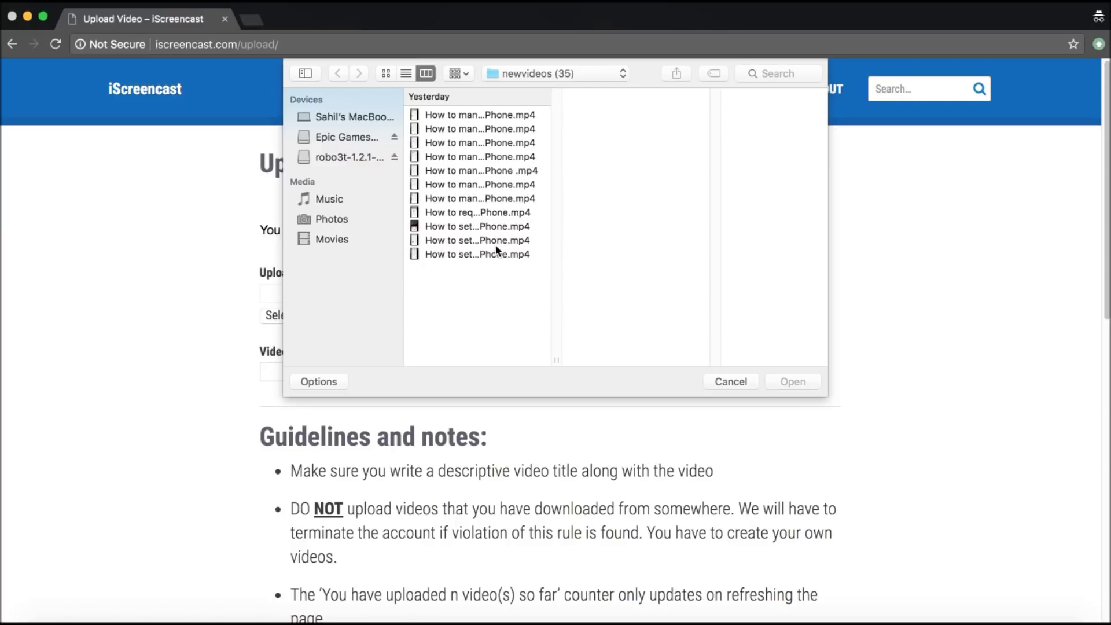
click(457, 199)
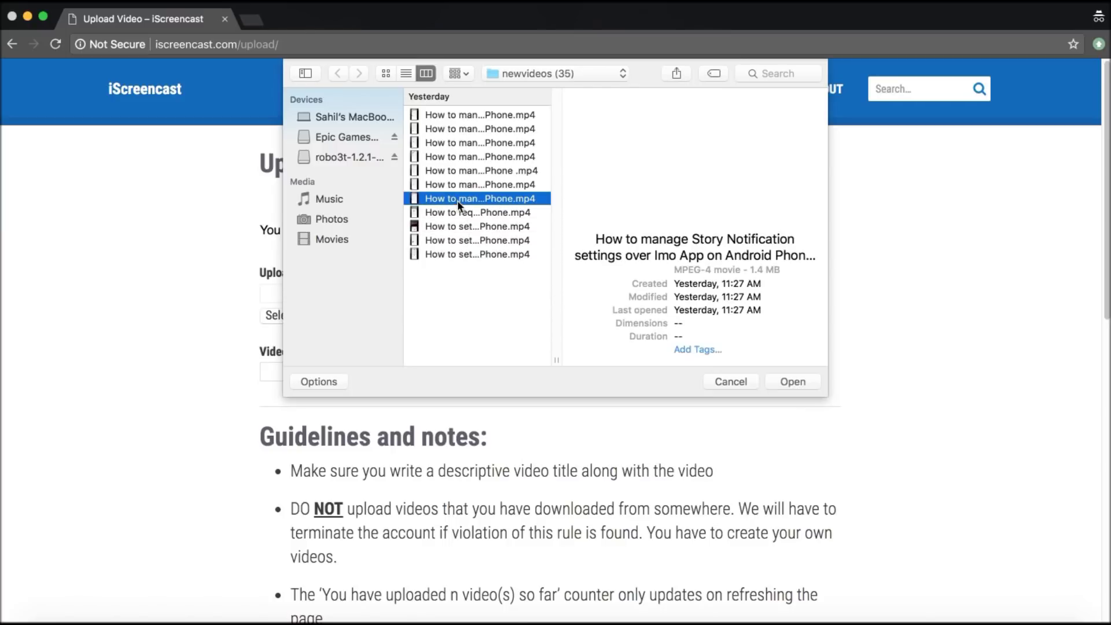
click(792, 382)
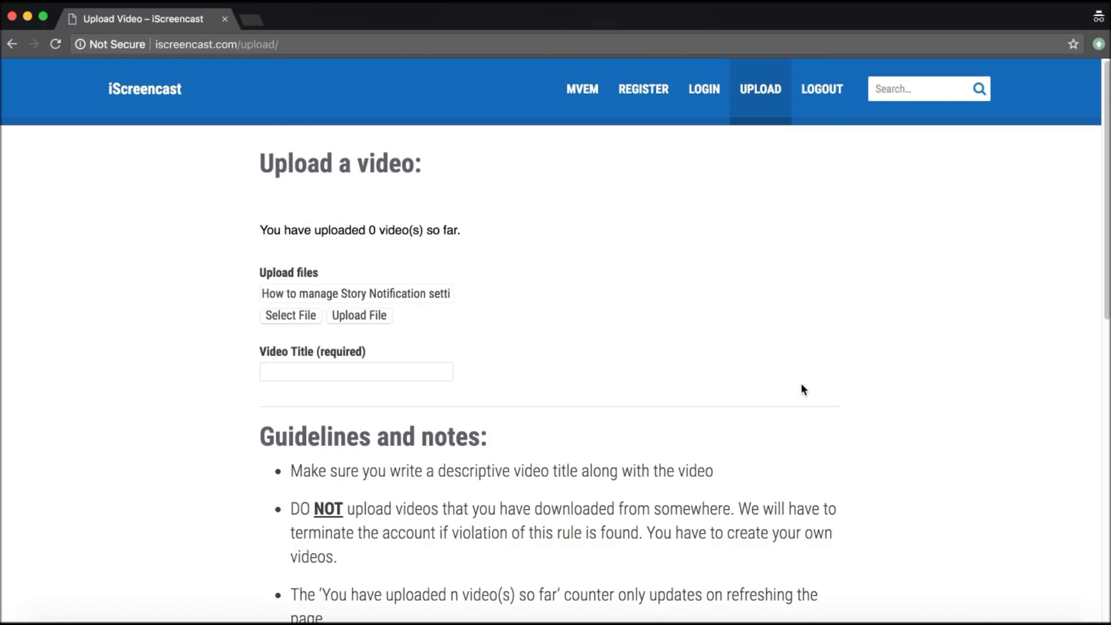
Title the video 'anything of your choice', upload it, and reload the page after success.
click(305, 369)
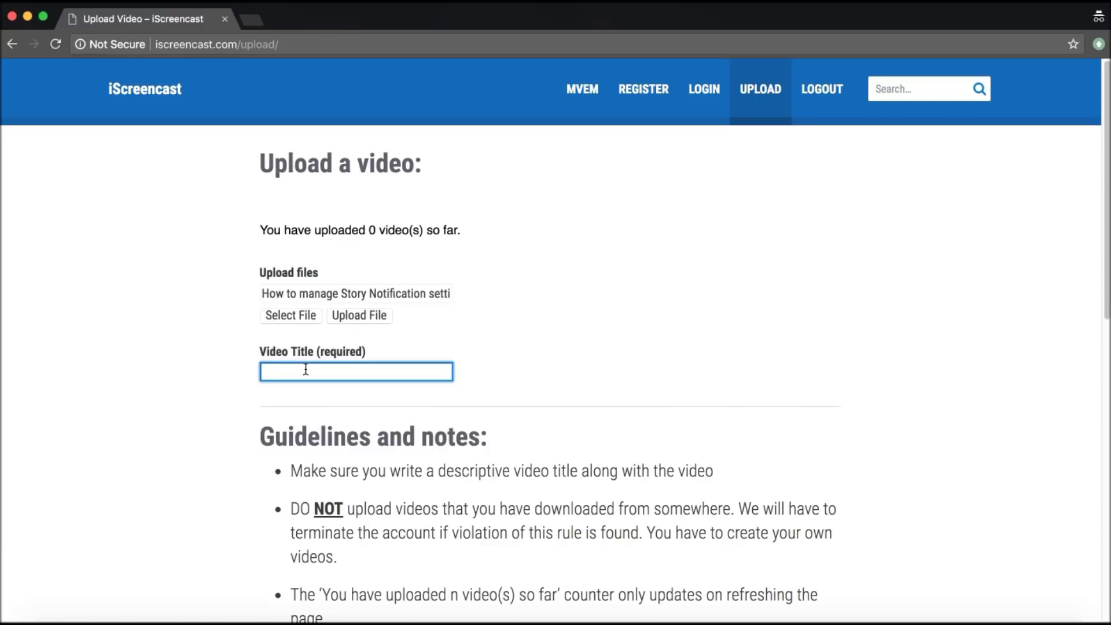
text(anything of your choice)
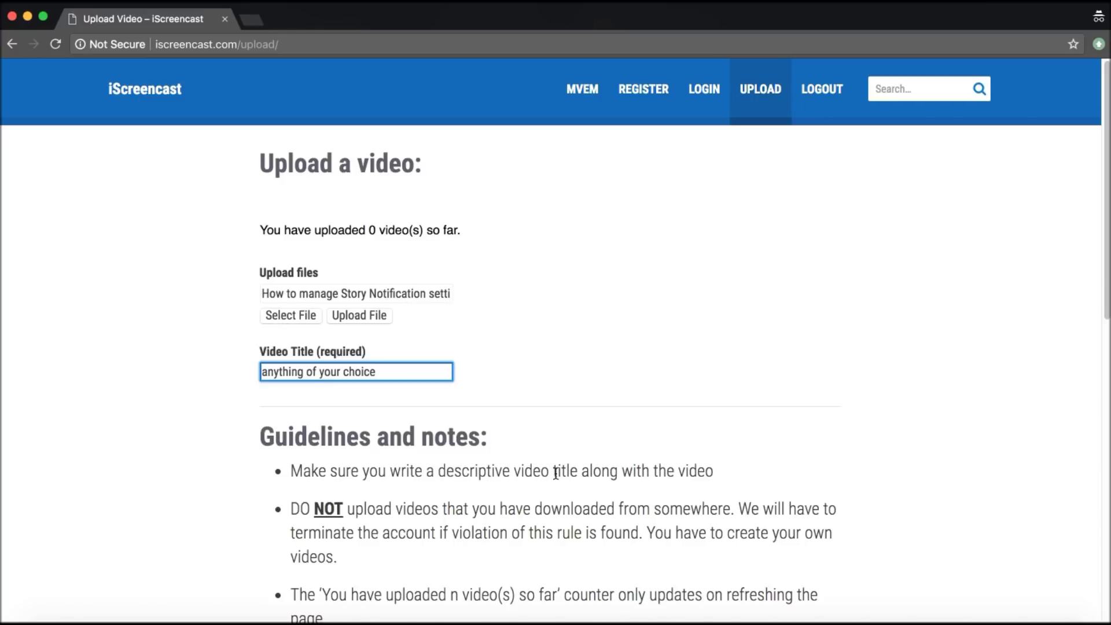
click(373, 319)
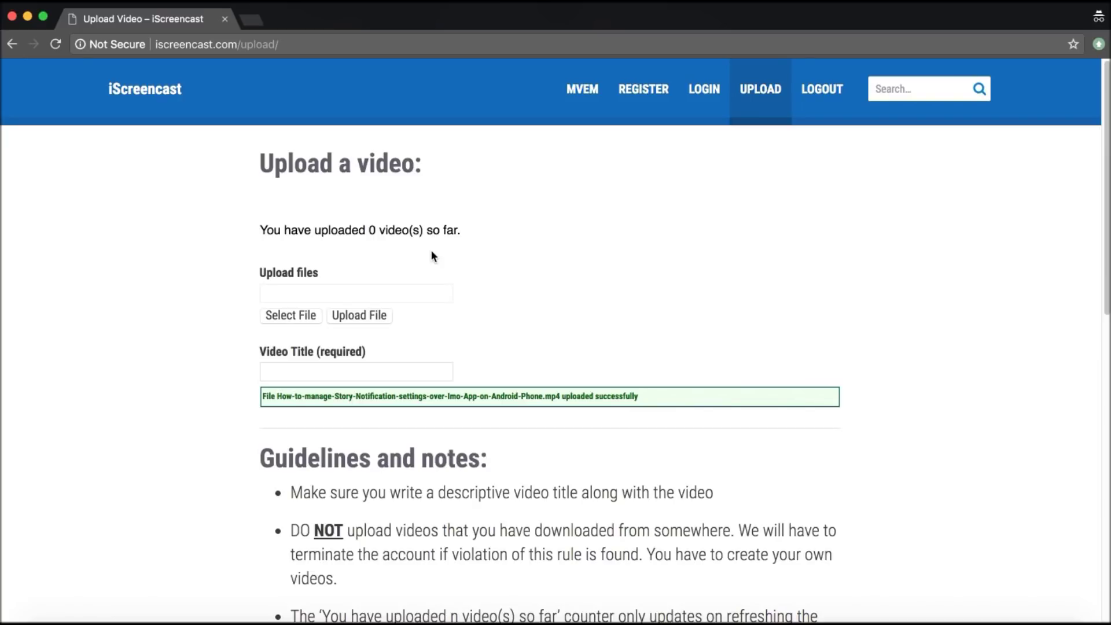
click(56, 45)
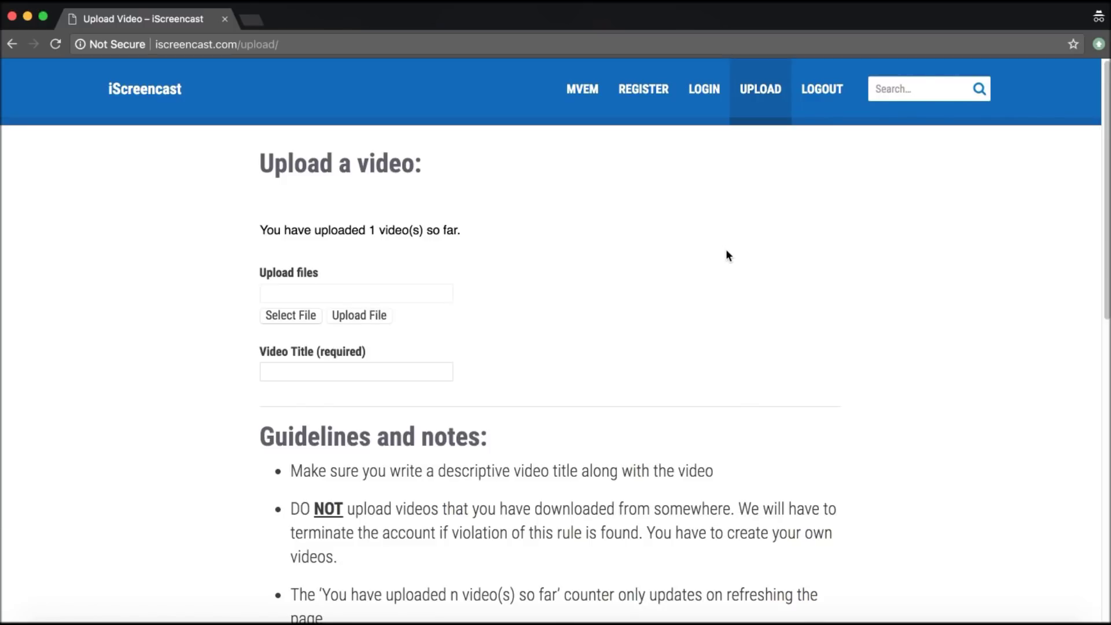
Confirm the counter reads 1 video uploaded, then log out with LOGOUT.
scroll(728, 255, down, 6)
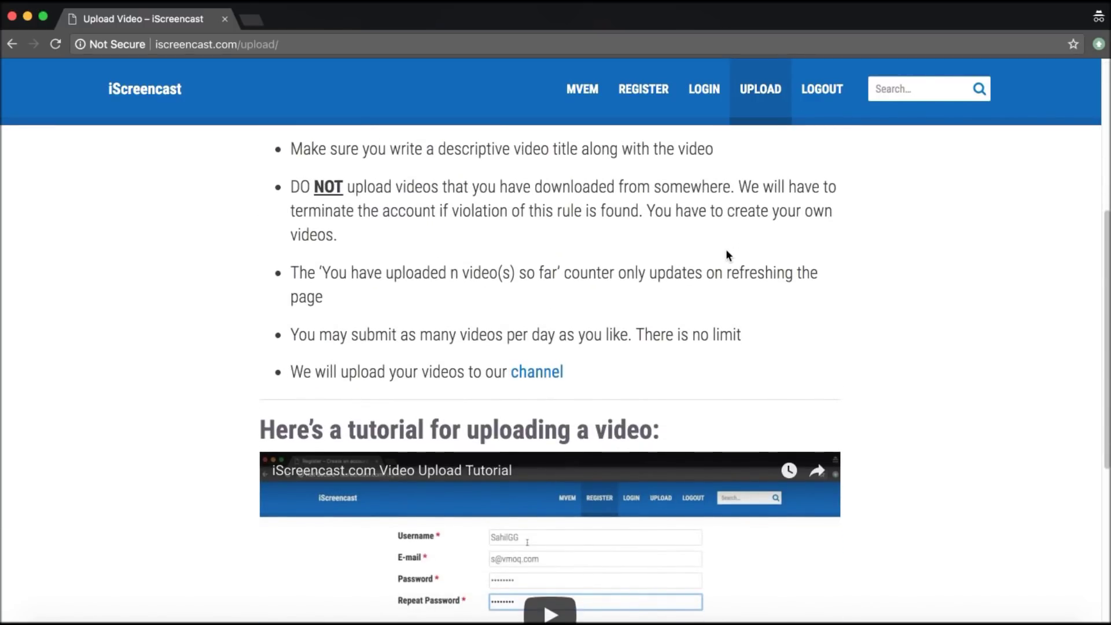
click(817, 99)
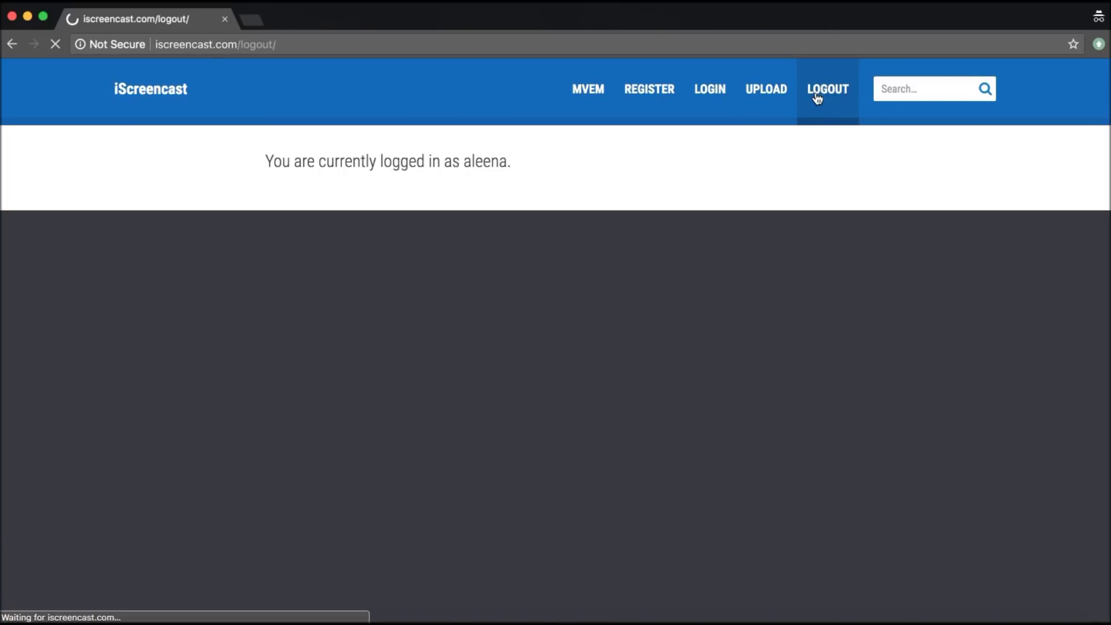